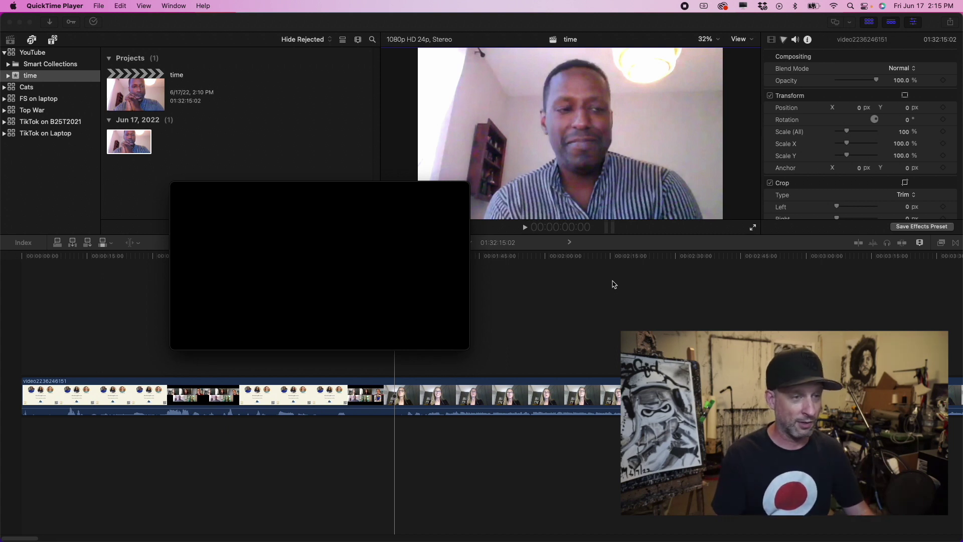
Restore the original video2236246151.mp4 in QuickTime and scrub through it to preview it.
{"action": "left_click", "coordinate": [642, 323]}
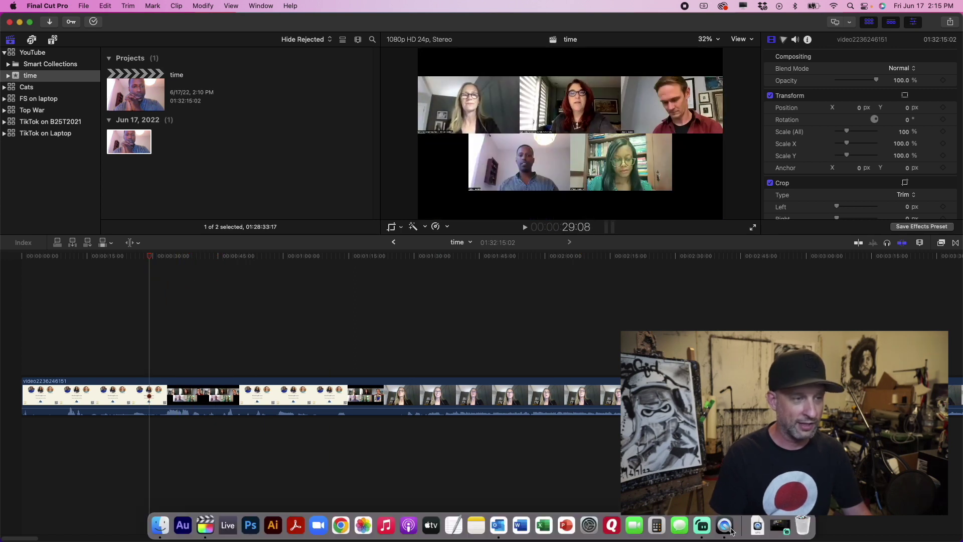
{"action": "left_click", "coordinate": [712, 526]}
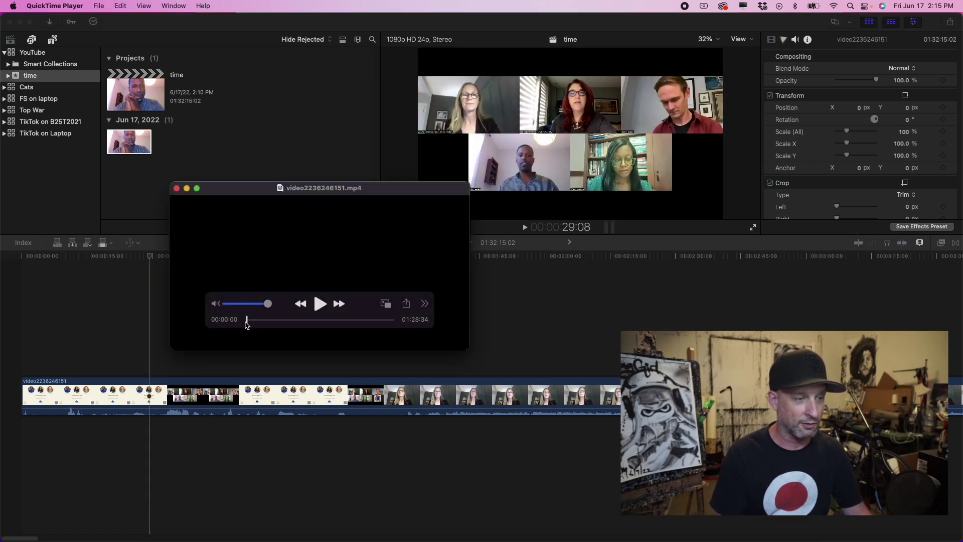
{"action": "left_click_drag", "start_coordinate": [247, 324], "coordinate": [283, 321]}
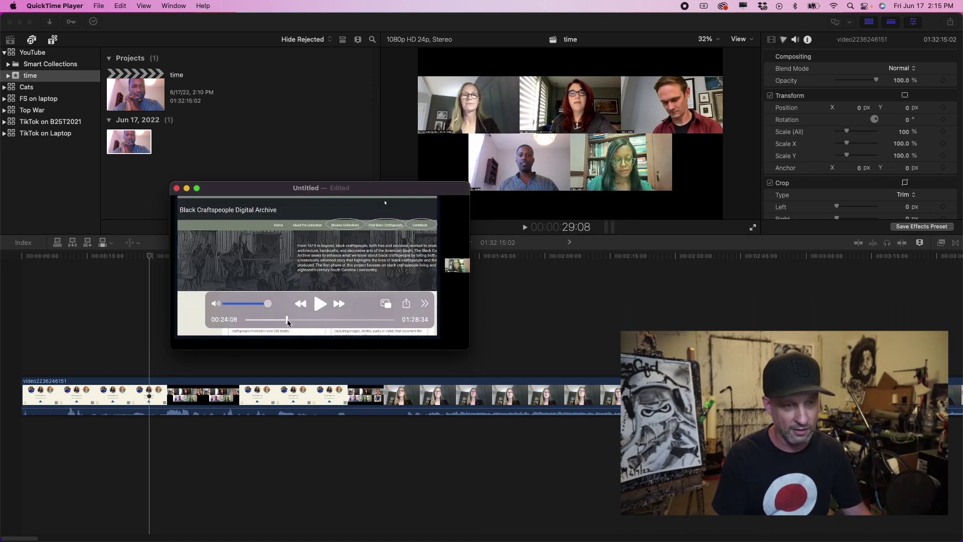
Return to the Final Cut Pro 'time' project and scrub the timeline back to around 44 seconds.
{"action": "left_click", "coordinate": [527, 318]}
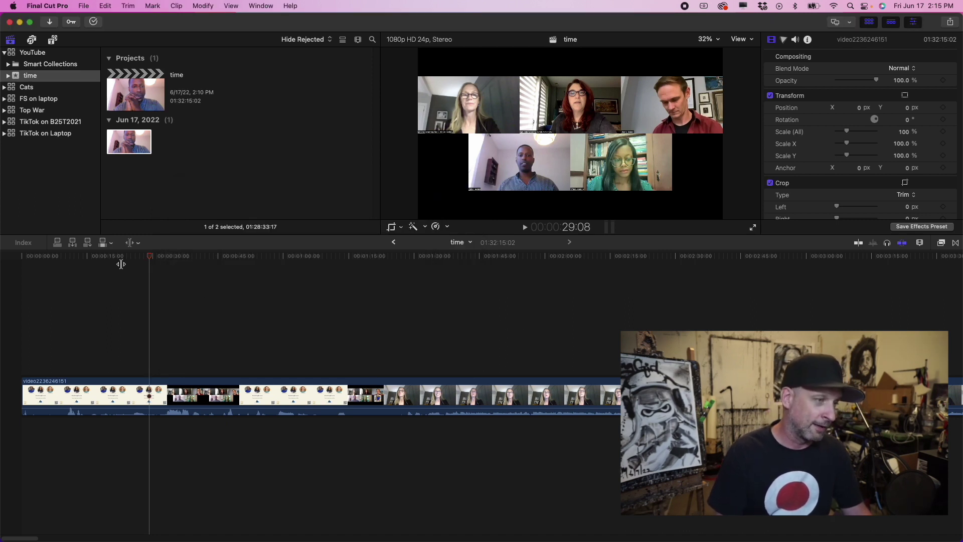
{"action": "left_click_drag", "start_coordinate": [150, 258], "coordinate": [335, 323]}
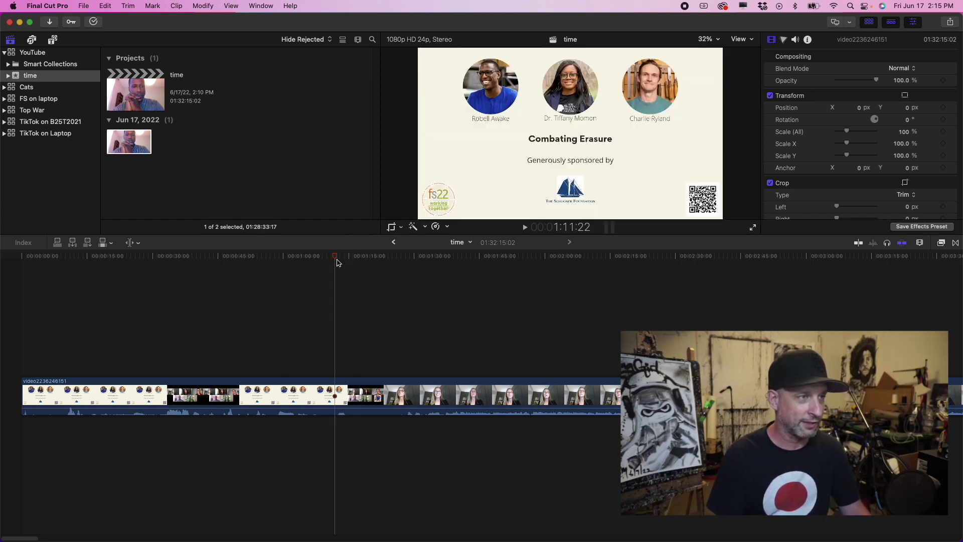
{"action": "left_click_drag", "start_coordinate": [335, 259], "coordinate": [174, 259]}
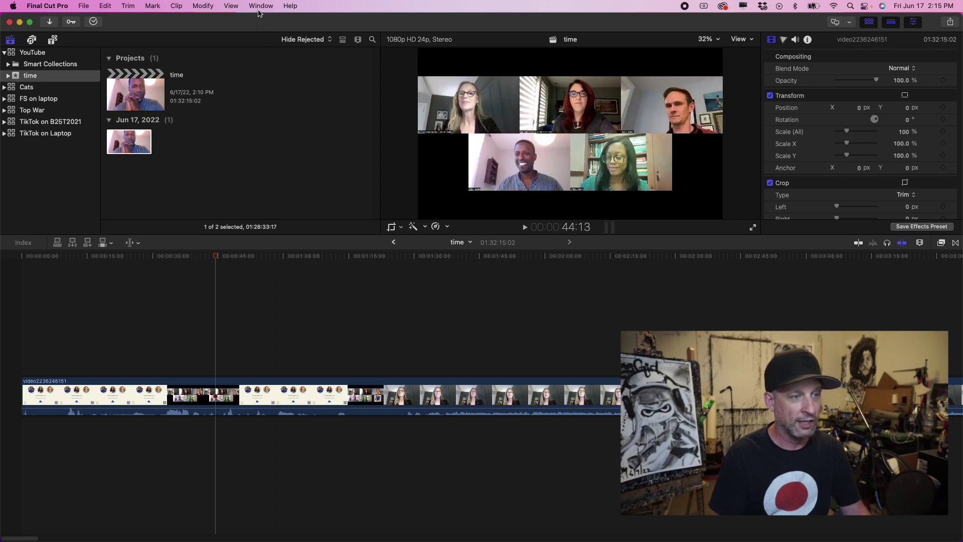
Show the Source Timecode window over the timeline and scrub to watch it read 00:00:37:19.
{"action": "left_click", "coordinate": [261, 6]}
{"action": "left_click", "coordinate": [276, 224]}
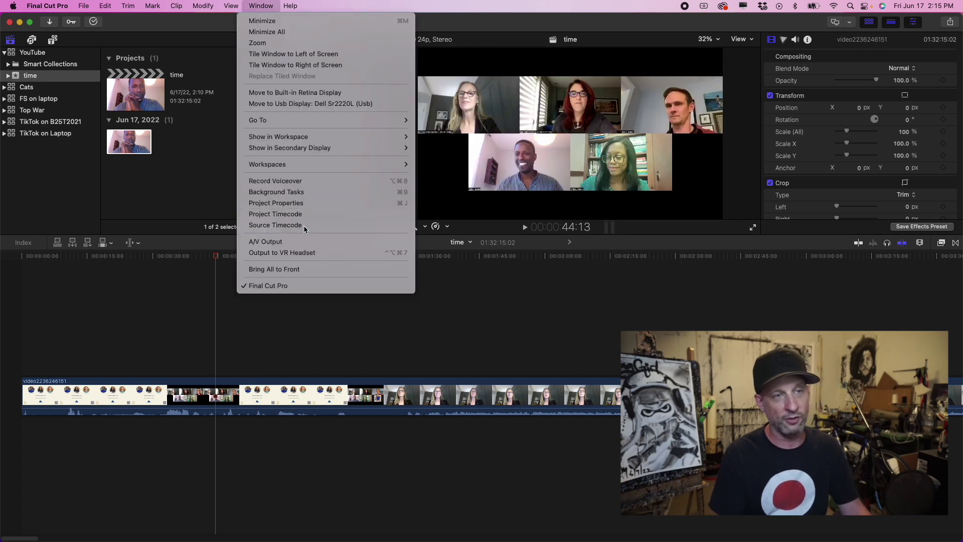
{"action": "left_click_drag", "start_coordinate": [196, 104], "coordinate": [450, 250]}
{"action": "left_click_drag", "start_coordinate": [146, 258], "coordinate": [193, 270]}
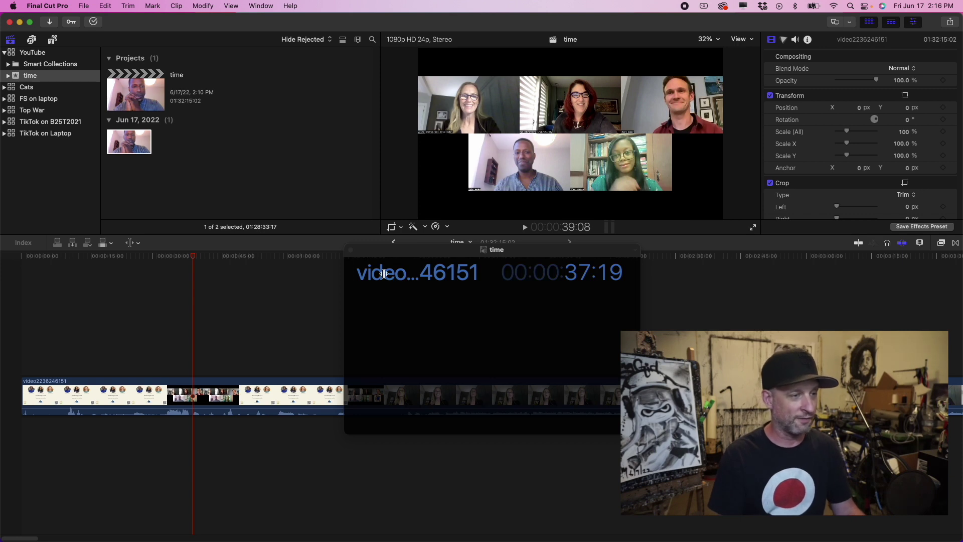
Park the playhead at 35:21 and switch to the Select tool.
{"action": "mouse_move", "coordinate": [193, 259]}
{"action": "left_mouse_down"}
{"action": "mouse_move", "coordinate": [221, 259]}
{"action": "mouse_move", "coordinate": [178, 270]}
{"action": "left_mouse_up"}
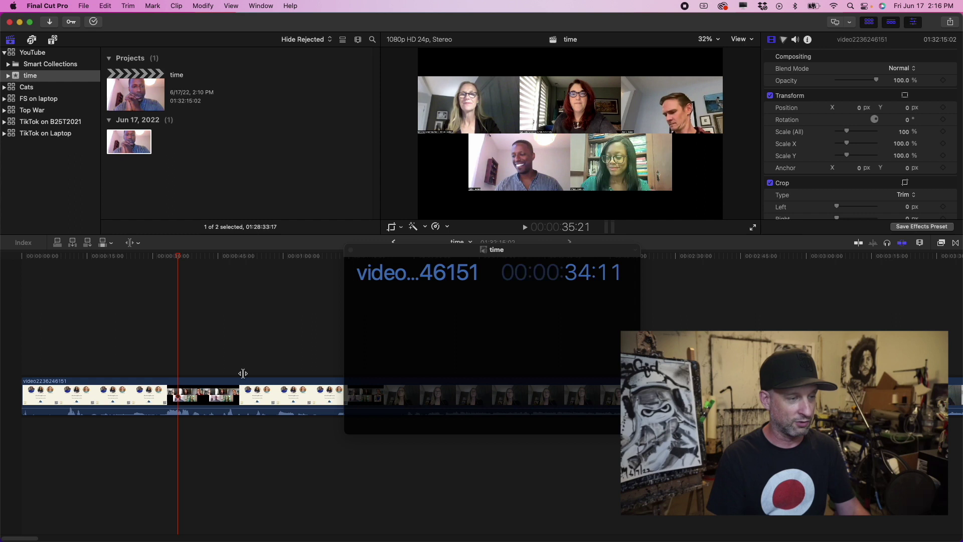
{"action": "left_click_drag", "start_coordinate": [243, 373], "coordinate": [237, 372]}
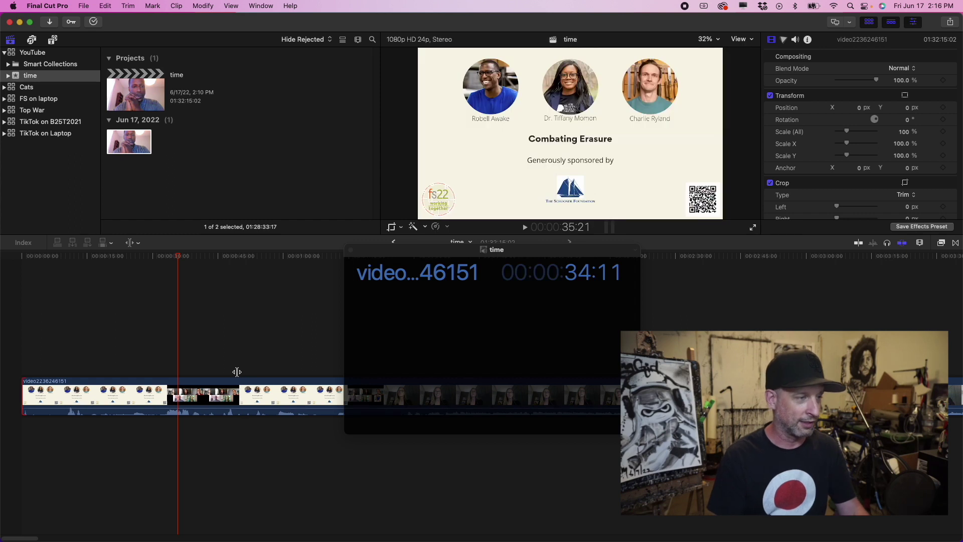
{"action": "left_click", "coordinate": [128, 243]}
{"action": "left_click", "coordinate": [146, 255]}
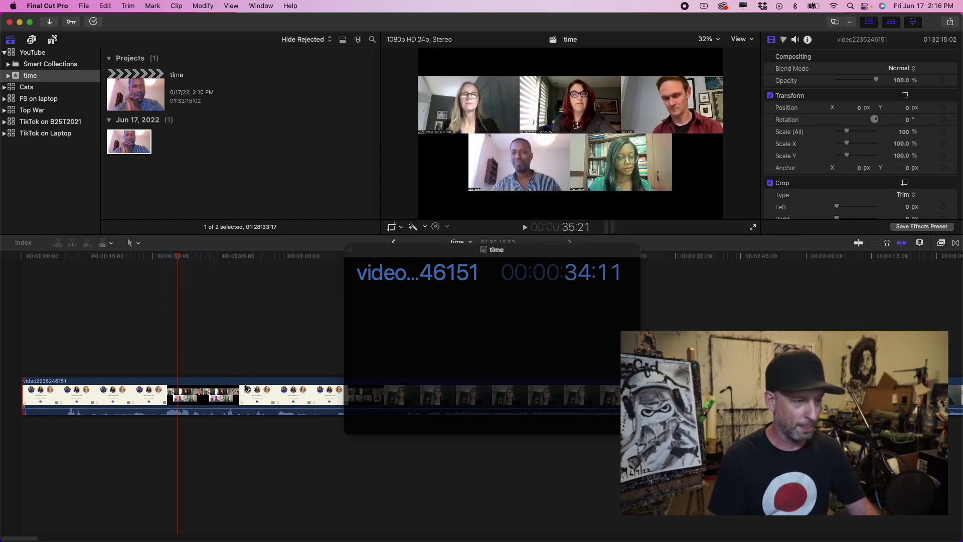
Blade the clip at 35:21, delete the left piece, and move the readout near the video.
{"action": "left_click", "coordinate": [247, 388]}
{"action": "key", "text": "cmd+b"}
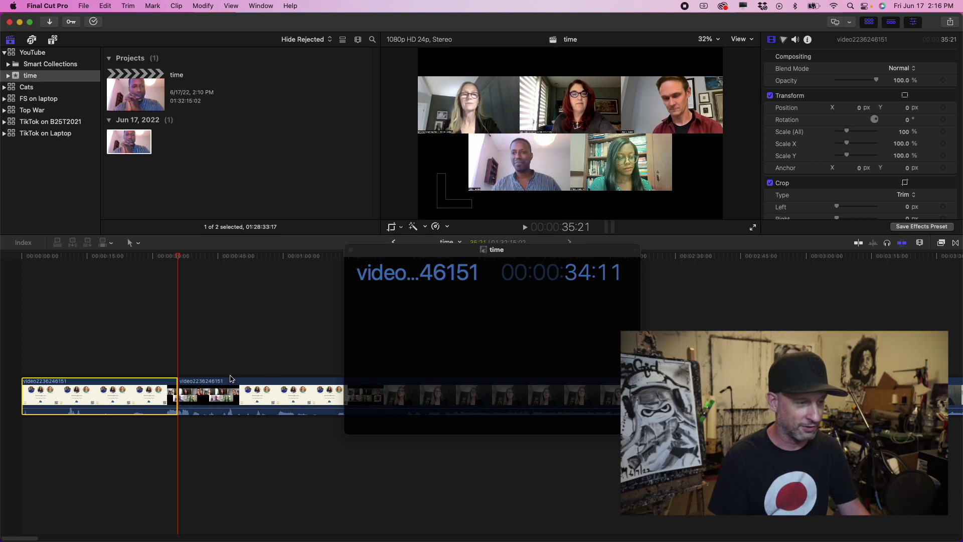
{"action": "key", "text": "Delete"}
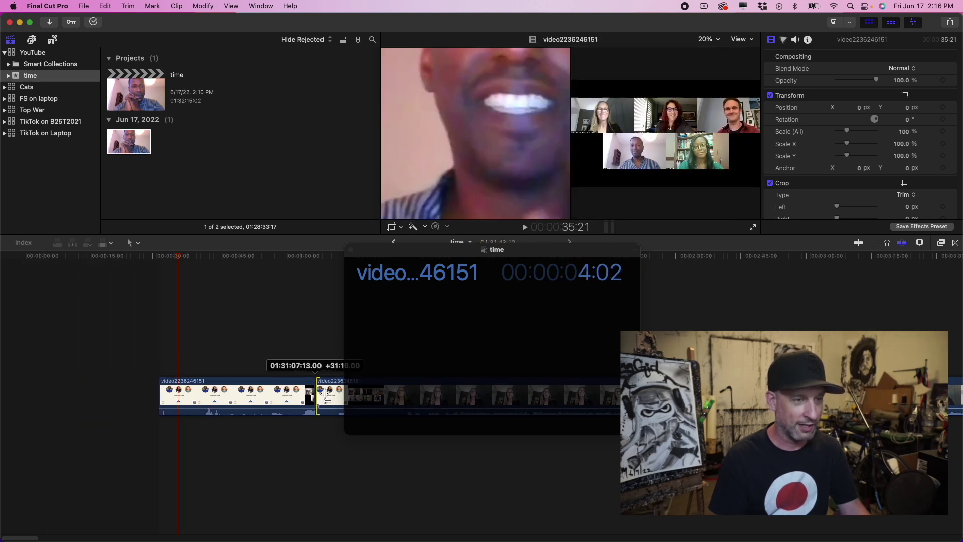
{"action": "left_click_drag", "start_coordinate": [391, 255], "coordinate": [573, 131]}
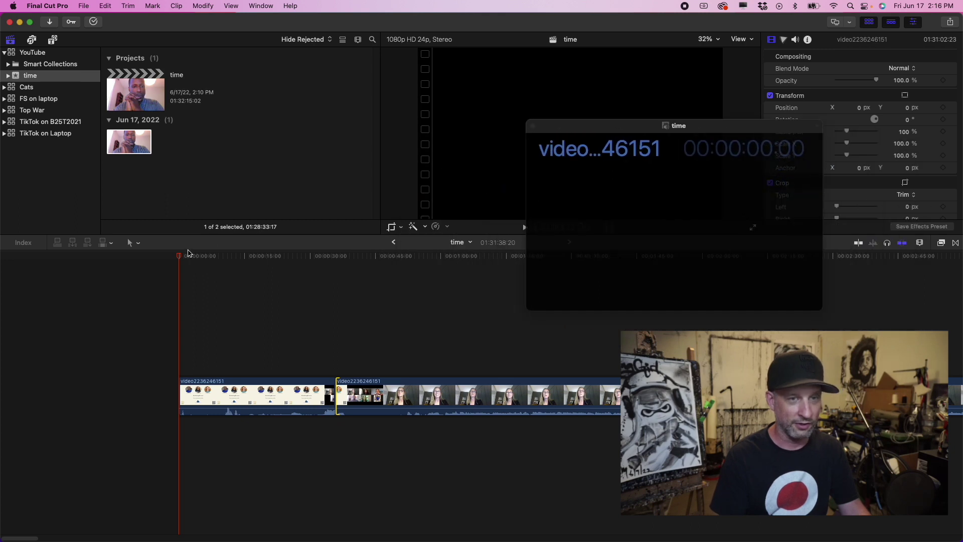
Scrub the edit, select the clip after the cut, and reposition the source timecode readout.
{"action": "left_click_drag", "start_coordinate": [181, 259], "coordinate": [361, 275]}
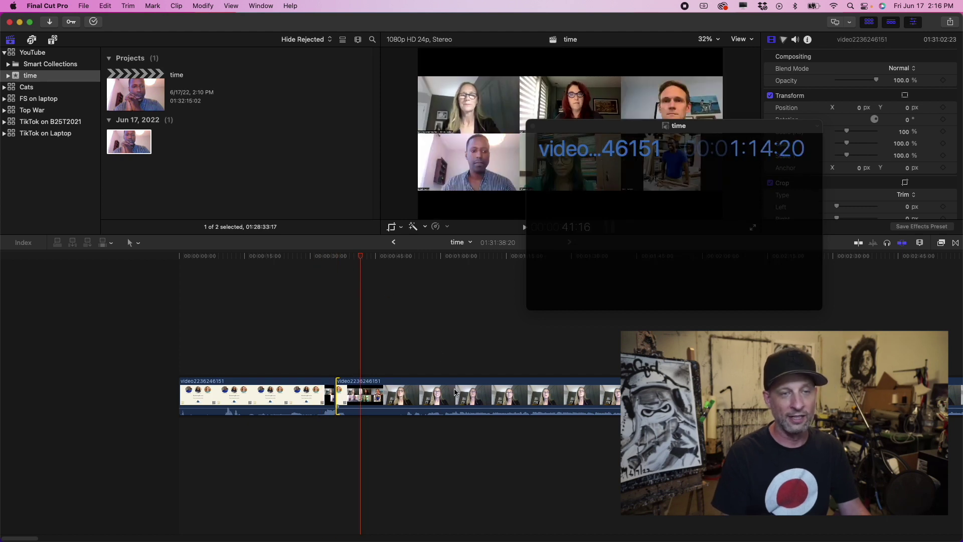
{"action": "left_click", "coordinate": [461, 382]}
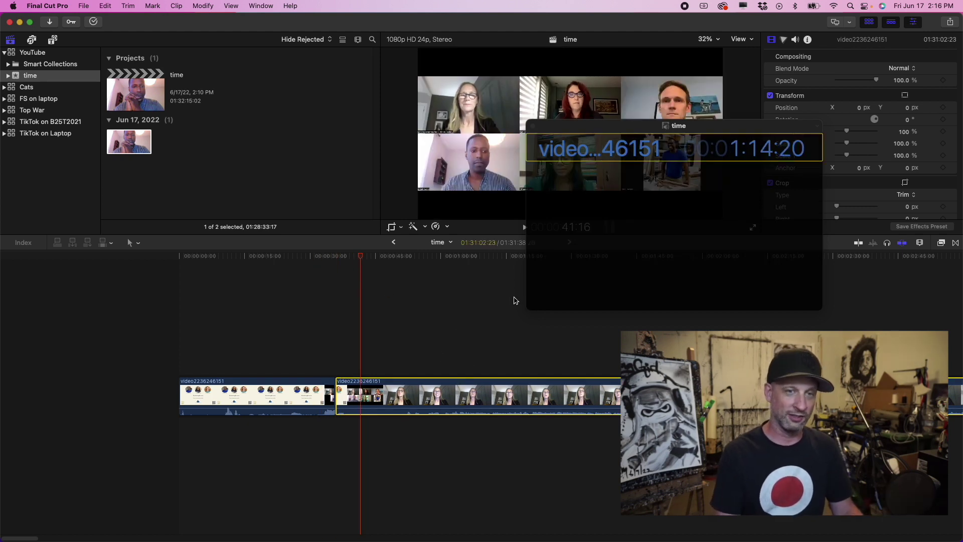
{"action": "left_click_drag", "start_coordinate": [727, 132], "coordinate": [270, 85]}
{"action": "left_click_drag", "start_coordinate": [338, 88], "coordinate": [388, 92]}
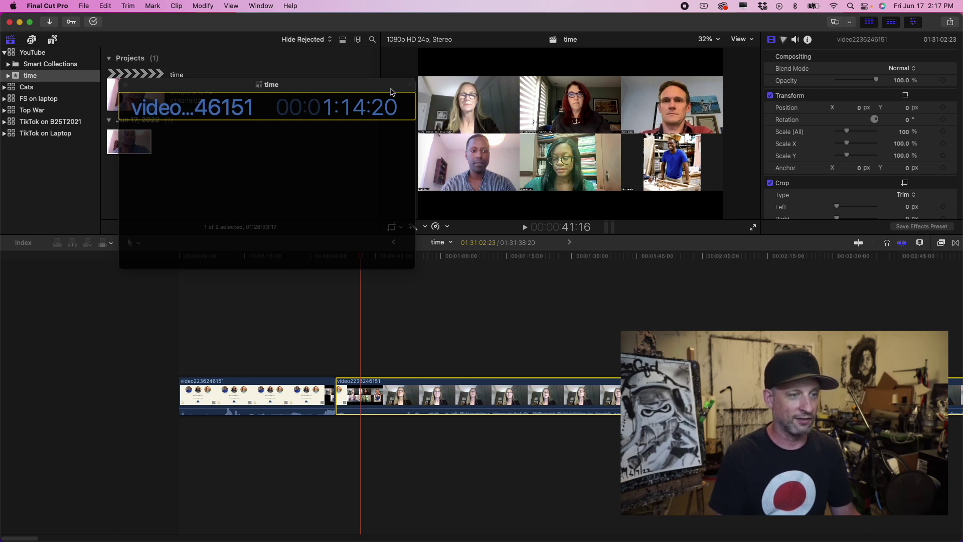
{"action": "left_click_drag", "start_coordinate": [392, 92], "coordinate": [346, 67]}
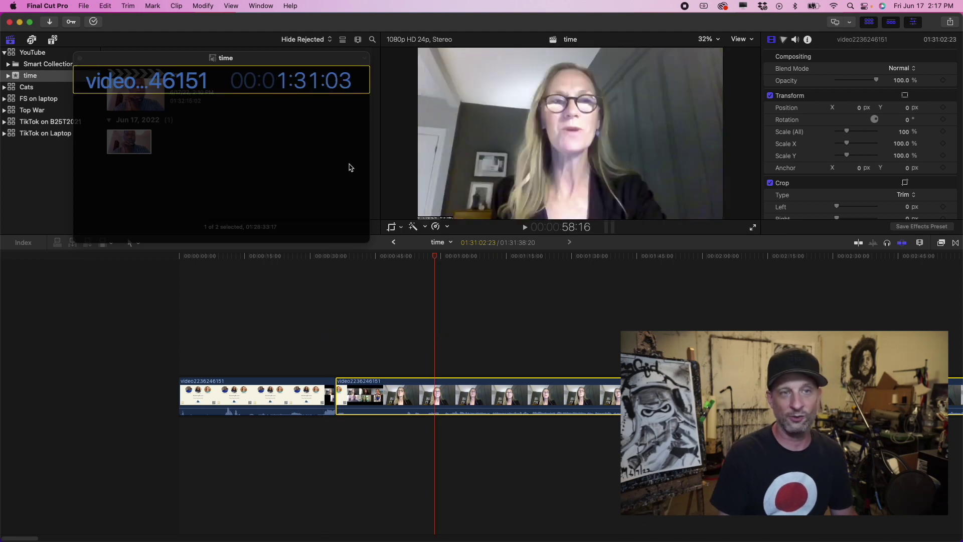
Put the timecode readout back over the video and scrub to about 26 seconds.
{"action": "left_click_drag", "start_coordinate": [270, 56], "coordinate": [638, 79]}
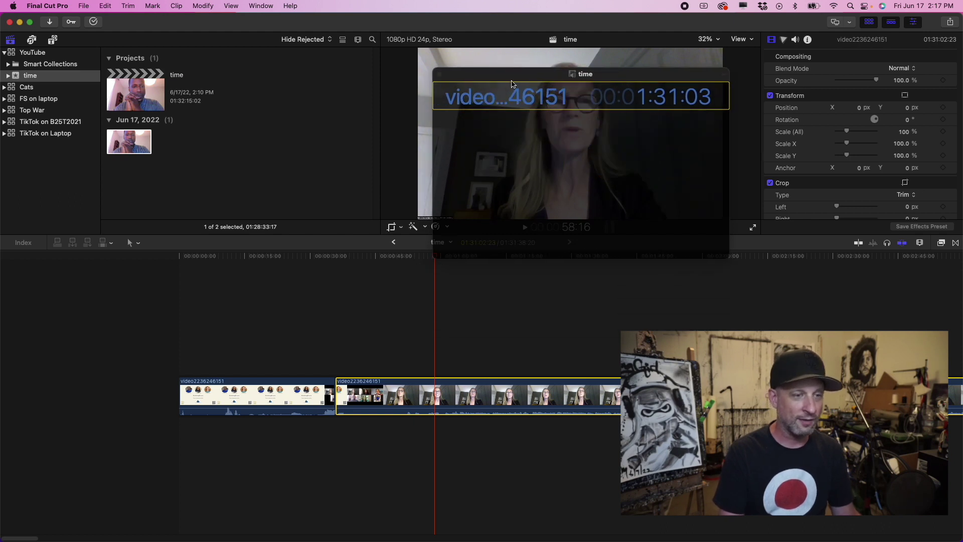
{"action": "left_click_drag", "start_coordinate": [516, 78], "coordinate": [542, 86]}
{"action": "left_click_drag", "start_coordinate": [434, 256], "coordinate": [302, 270]}
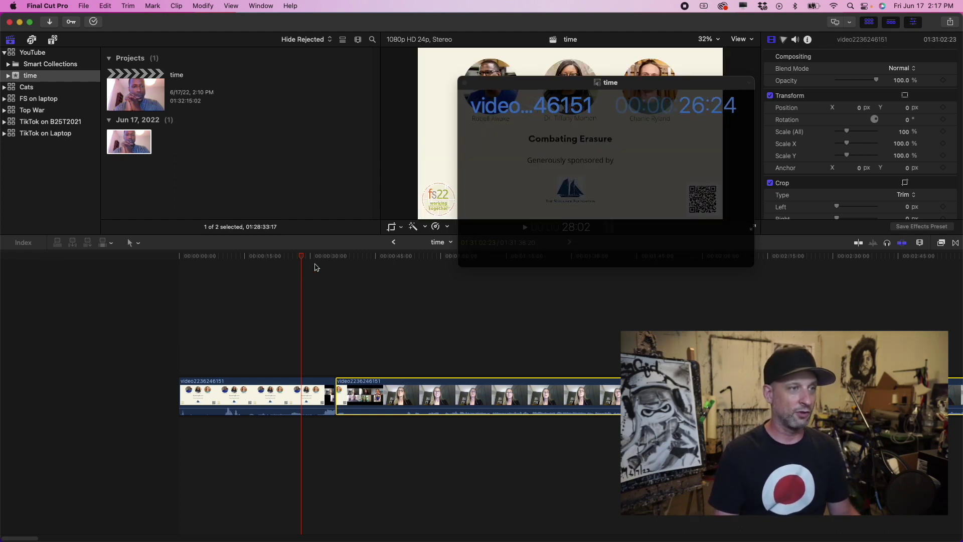
{"action": "left_click", "coordinate": [261, 6]}
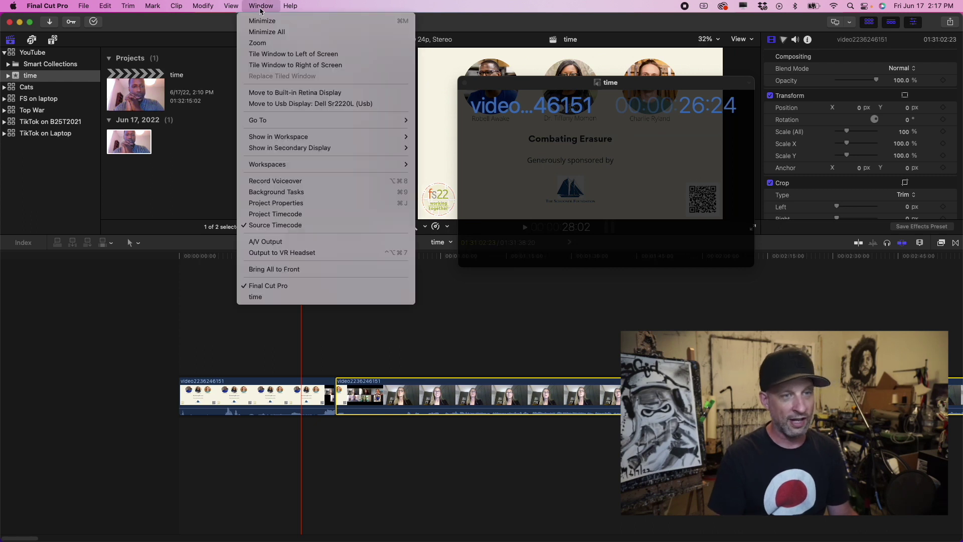
{"action": "left_click", "coordinate": [626, 84]}
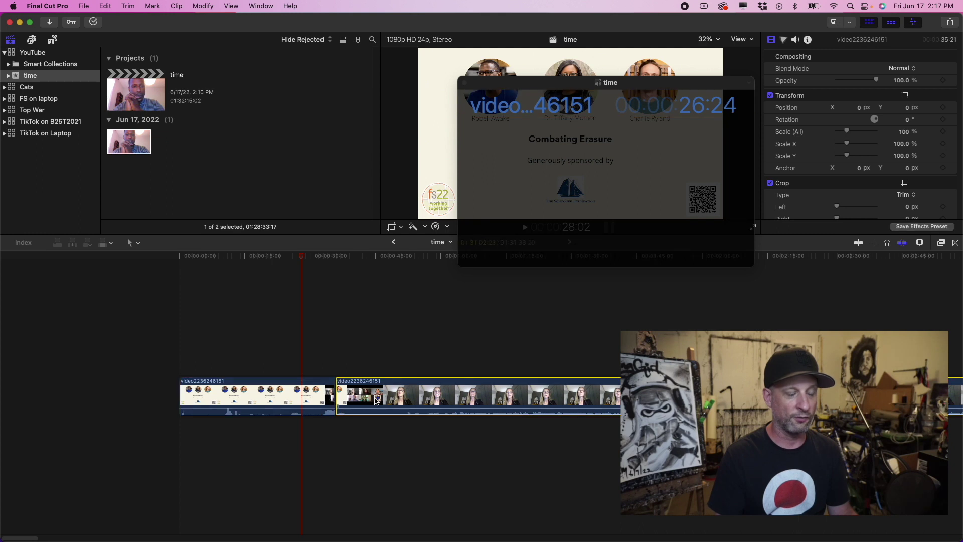
Jump to 44:13 past the cut and drag the readout left over the browser.
{"action": "left_click_drag", "start_coordinate": [301, 259], "coordinate": [374, 261]}
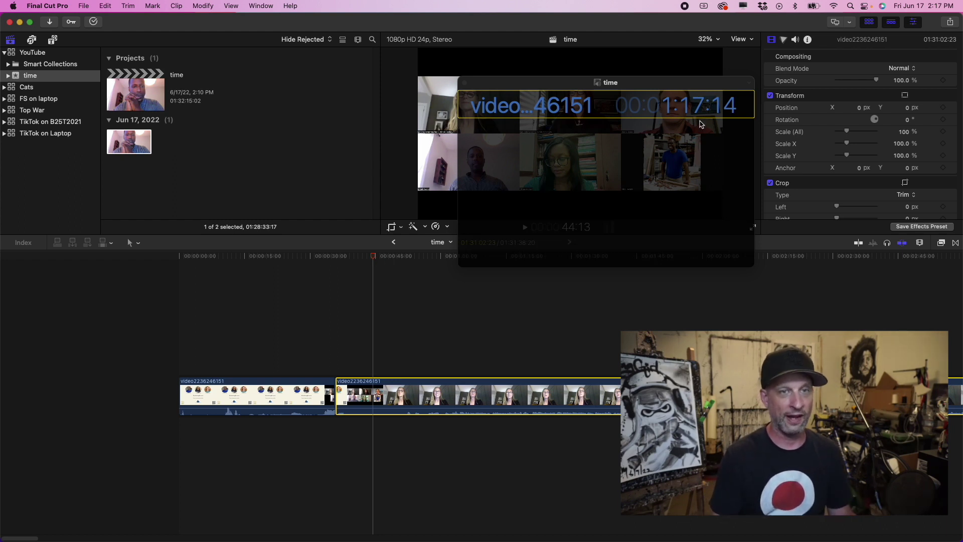
{"action": "left_click_drag", "start_coordinate": [695, 91], "coordinate": [318, 68]}
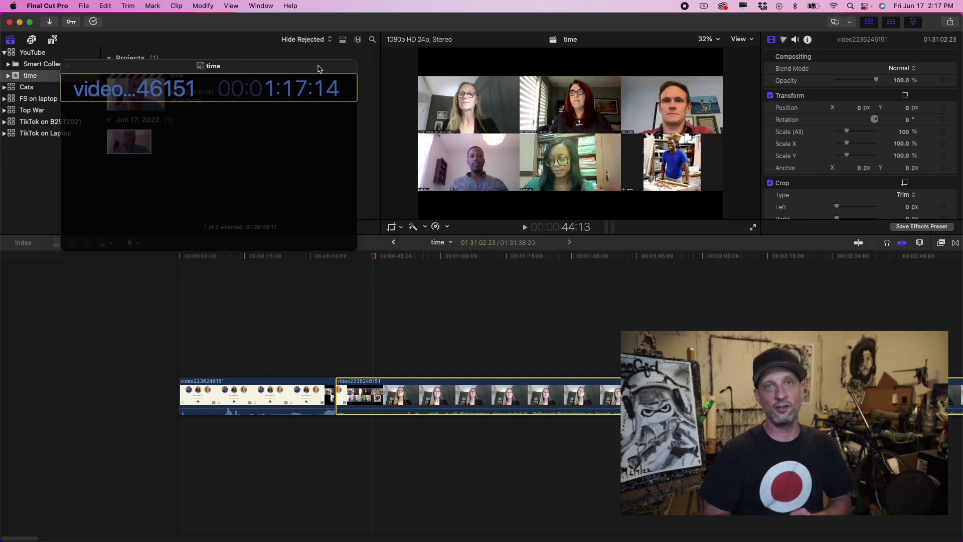